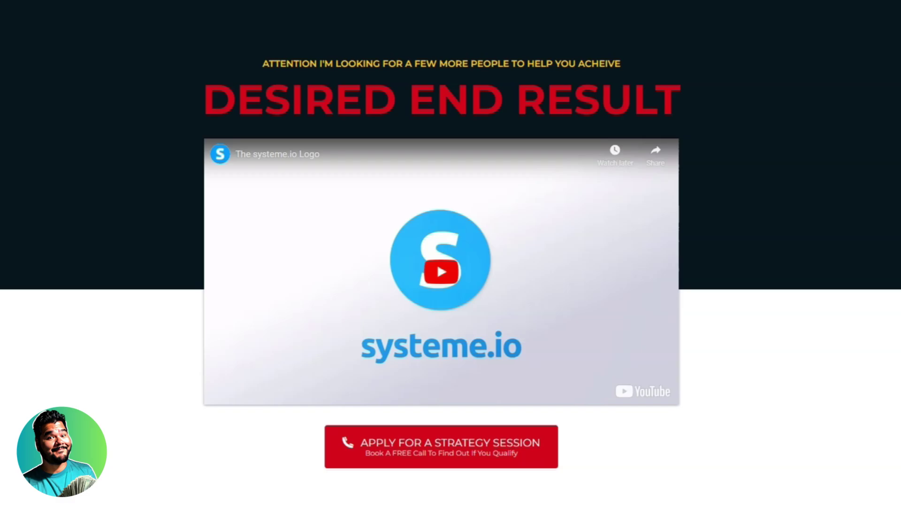
- Scroll down and back up through the funnel page preview
{"action": "scroll", "coordinate": [165, 394], "scroll_direction": "down", "scroll_amount": 4}
{"action": "scroll", "coordinate": [159, 392], "scroll_direction": "down", "scroll_amount": 8}
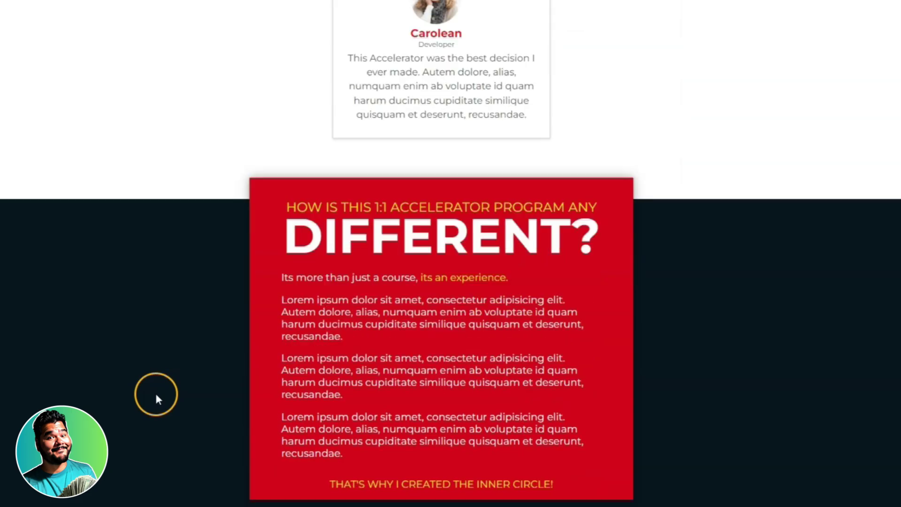
{"action": "scroll", "coordinate": [157, 396], "scroll_direction": "down", "scroll_amount": 10}
{"action": "scroll", "coordinate": [156, 375], "scroll_direction": "up", "scroll_amount": 10}
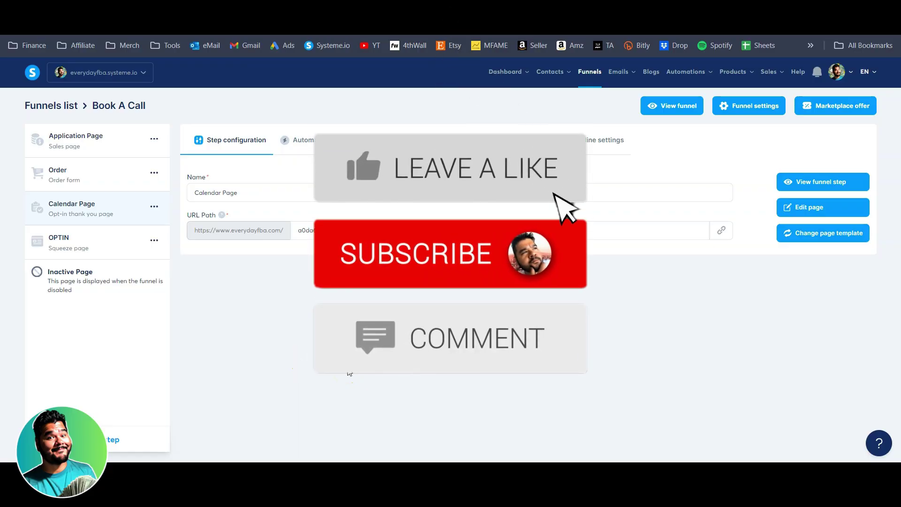
- Review the Application Page, Order, Calendar Page and OPTIN step settings of Book A Call
{"action": "left_click", "coordinate": [101, 143]}
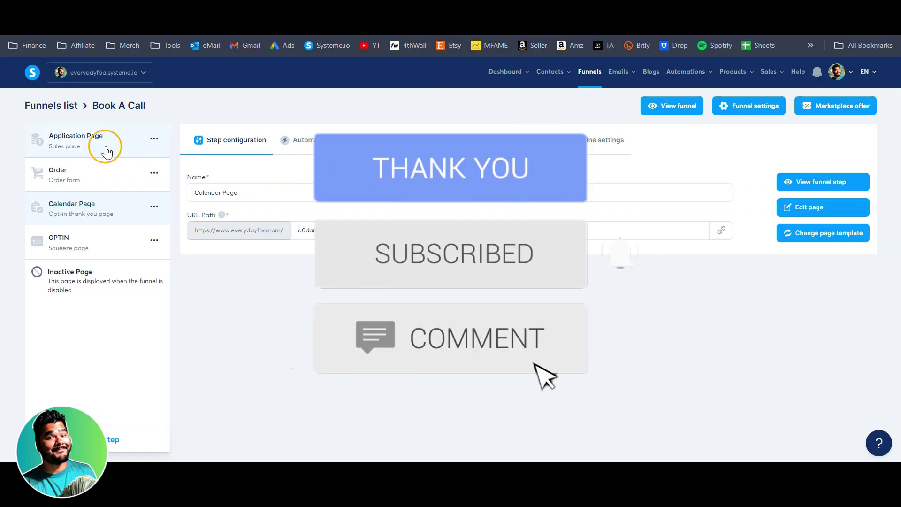
{"action": "left_click", "coordinate": [94, 287]}
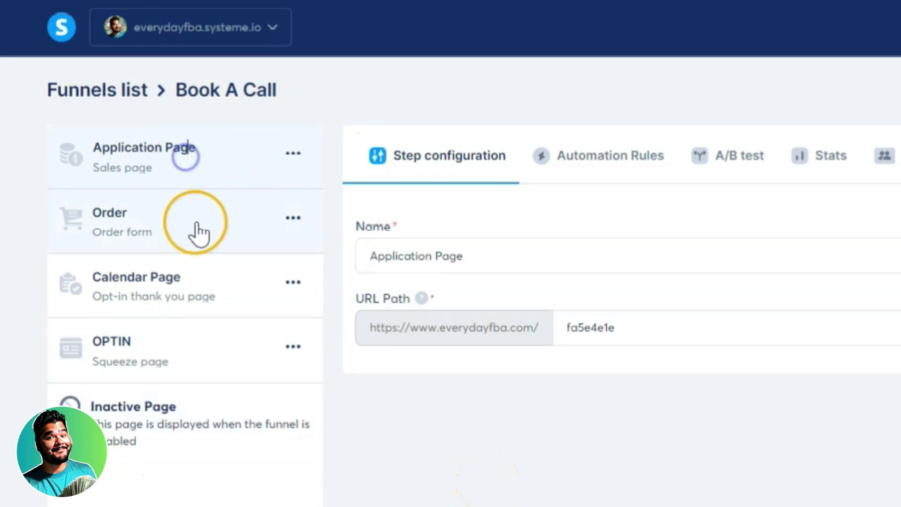
{"action": "left_click", "coordinate": [196, 225]}
{"action": "left_click", "coordinate": [207, 281]}
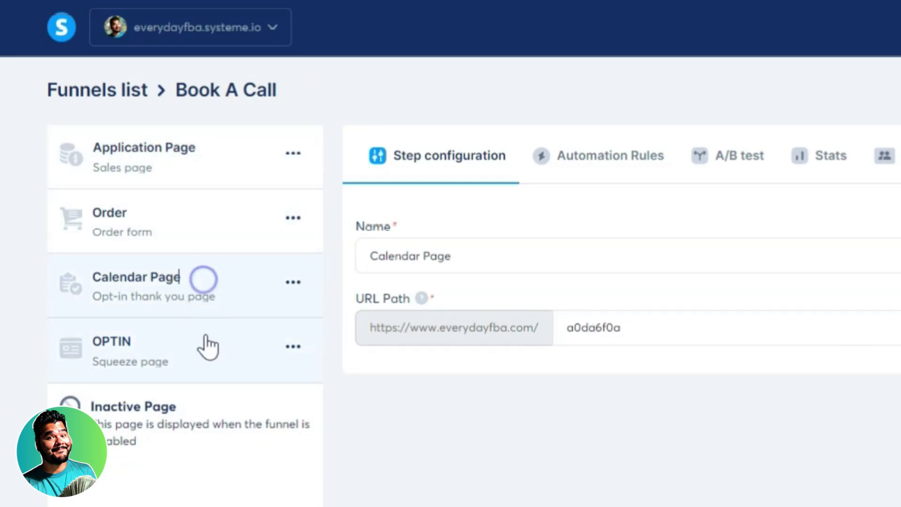
{"action": "left_click", "coordinate": [67, 365]}
{"action": "left_click", "coordinate": [167, 347]}
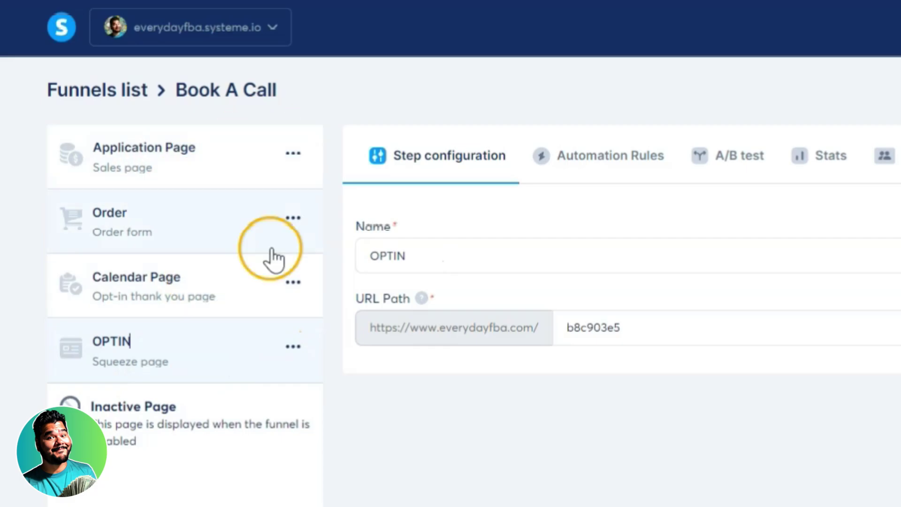
{"action": "left_click", "coordinate": [188, 161]}
{"action": "left_click", "coordinate": [183, 242]}
{"action": "left_click", "coordinate": [190, 287]}
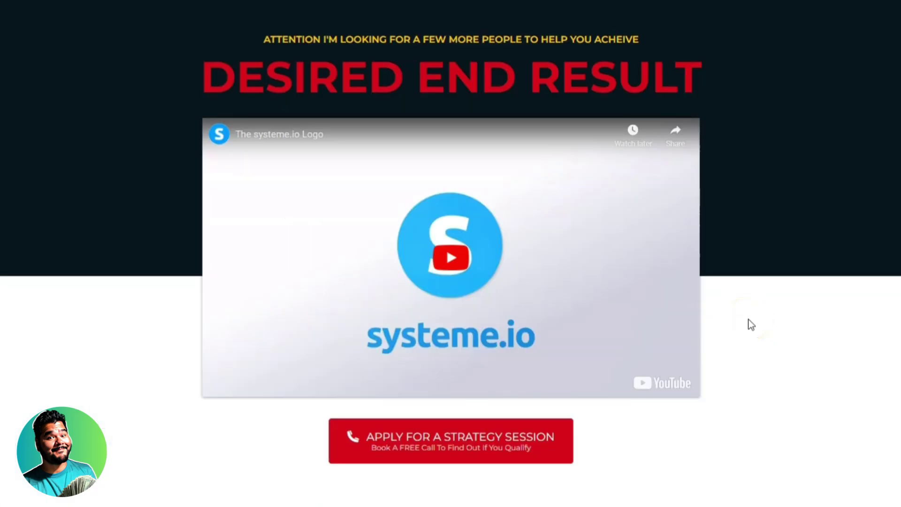
- Scroll the sales page and try the Apply For A Strategy Session booking form
{"action": "scroll", "coordinate": [750, 323], "scroll_direction": "down", "scroll_amount": 5}
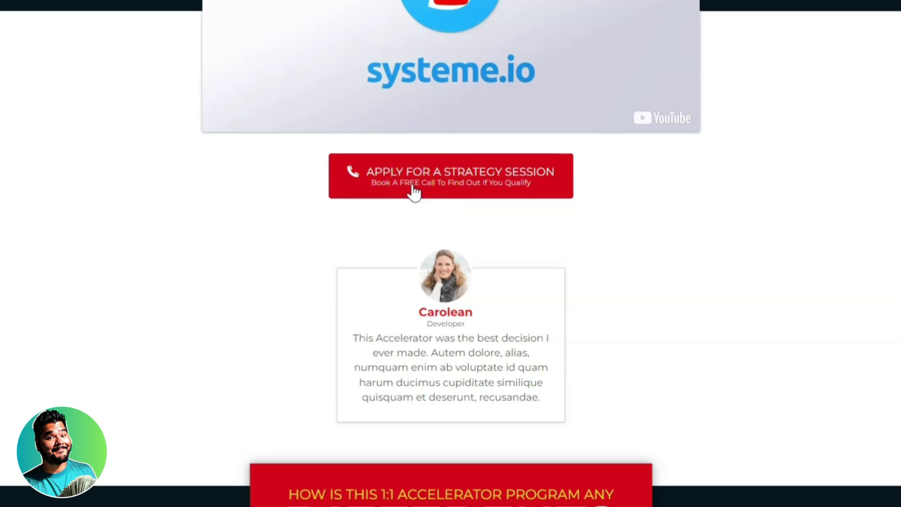
{"action": "left_click", "coordinate": [448, 180]}
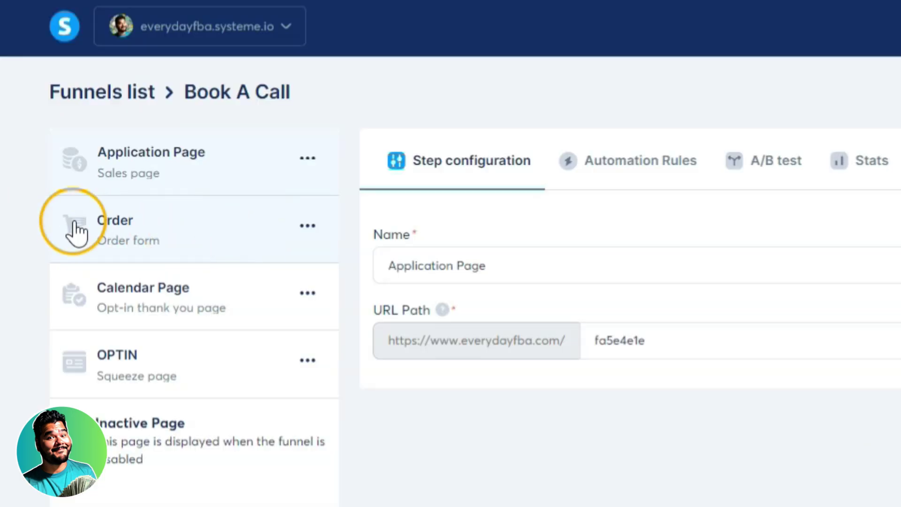
- Move the Order step below Calendar Page and back, then view Calendar Page's settings
{"action": "left_click", "coordinate": [191, 216]}
{"action": "left_click_drag", "start_coordinate": [191, 220], "coordinate": [185, 278]}
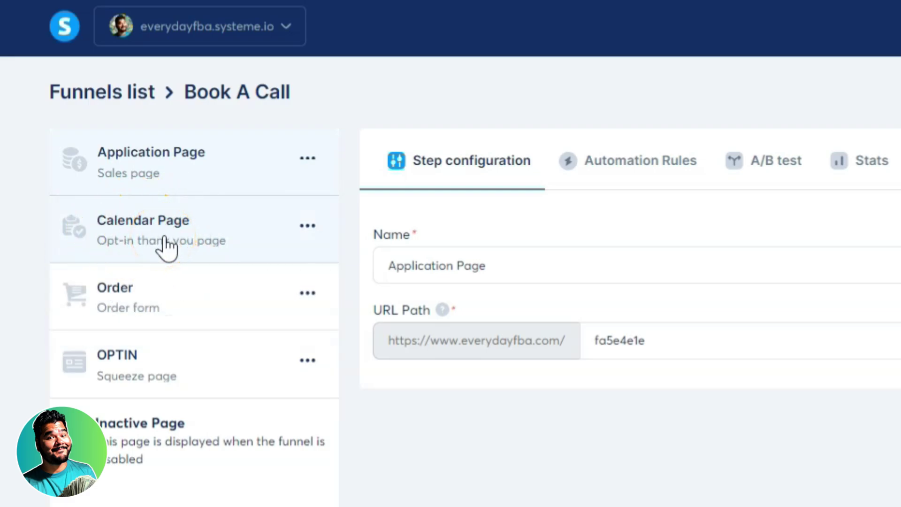
{"action": "left_click_drag", "start_coordinate": [164, 237], "coordinate": [224, 222]}
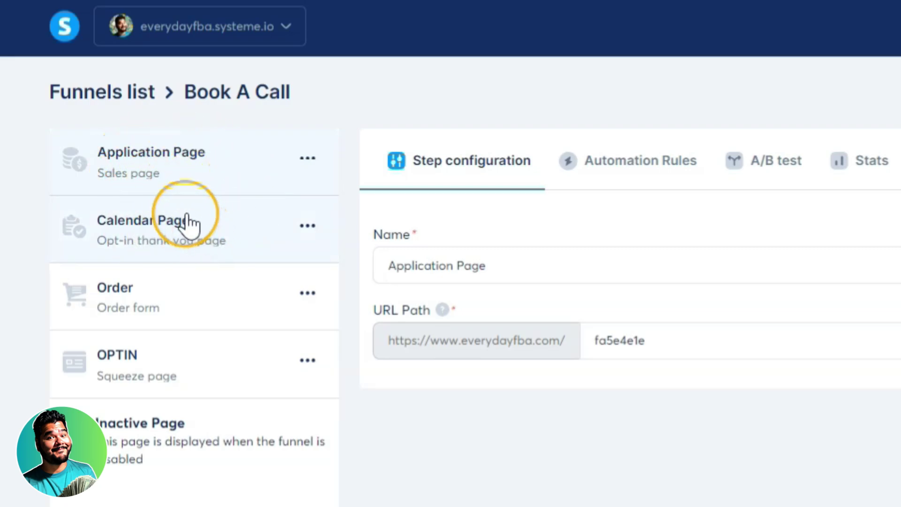
{"action": "left_click_drag", "start_coordinate": [188, 225], "coordinate": [185, 258]}
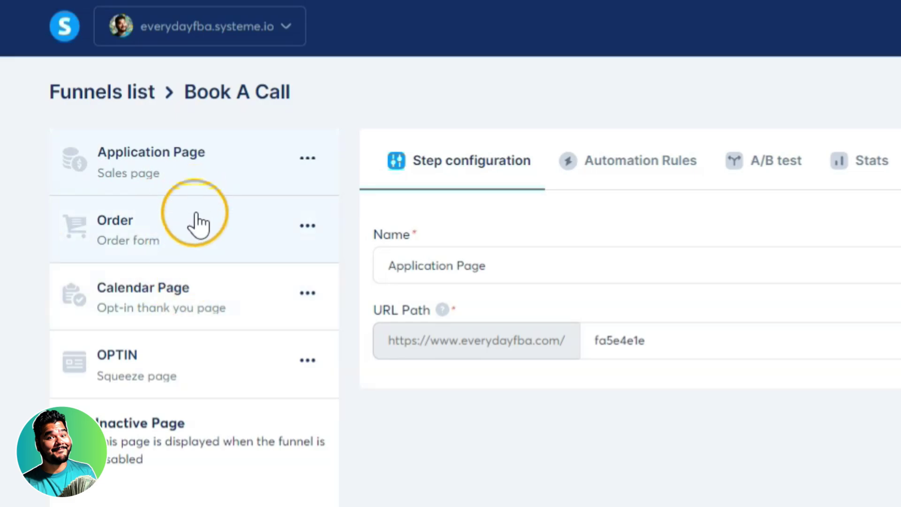
{"action": "left_click", "coordinate": [92, 203]}
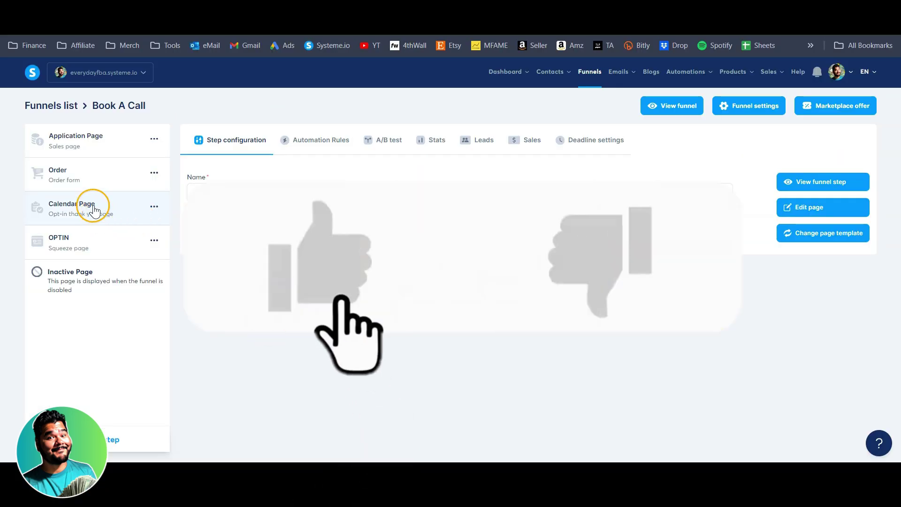
- Open Calendar Page in the editor and delete all code in its Raw HTML block
{"action": "left_click", "coordinate": [816, 215]}
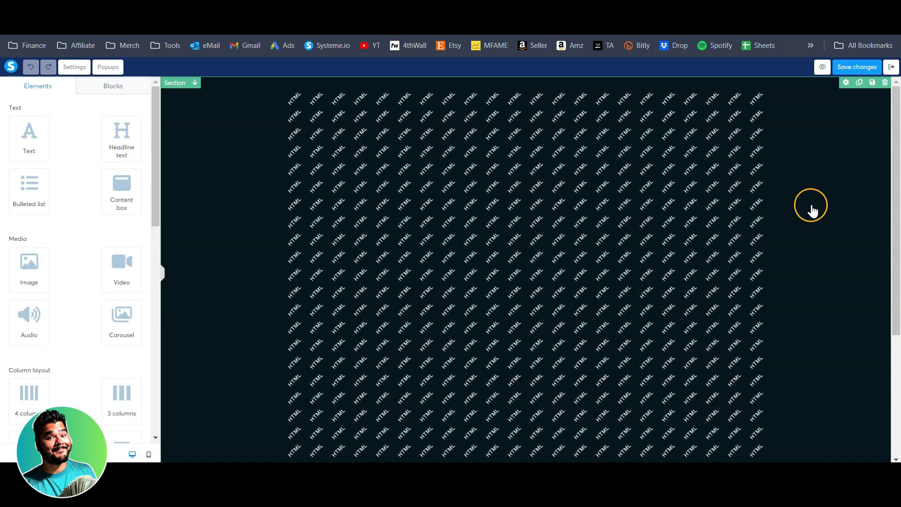
{"action": "left_click", "coordinate": [307, 96]}
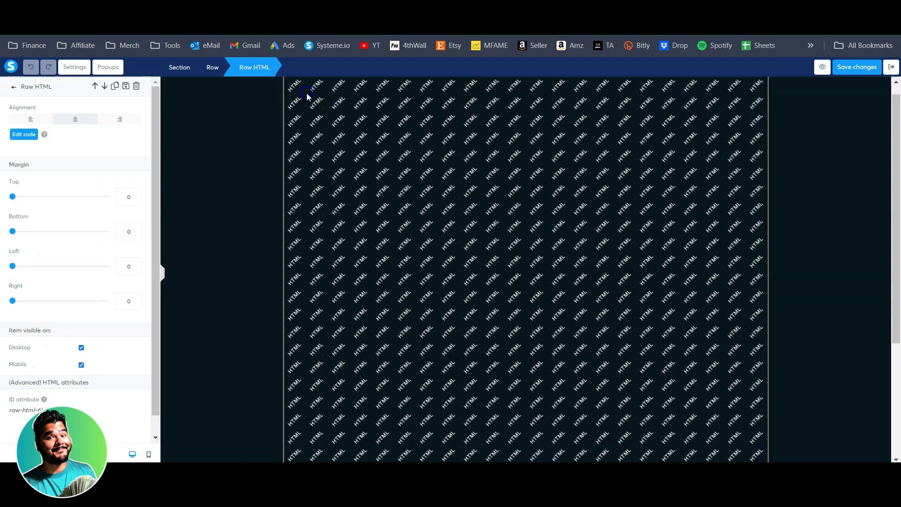
{"action": "left_click", "coordinate": [24, 134]}
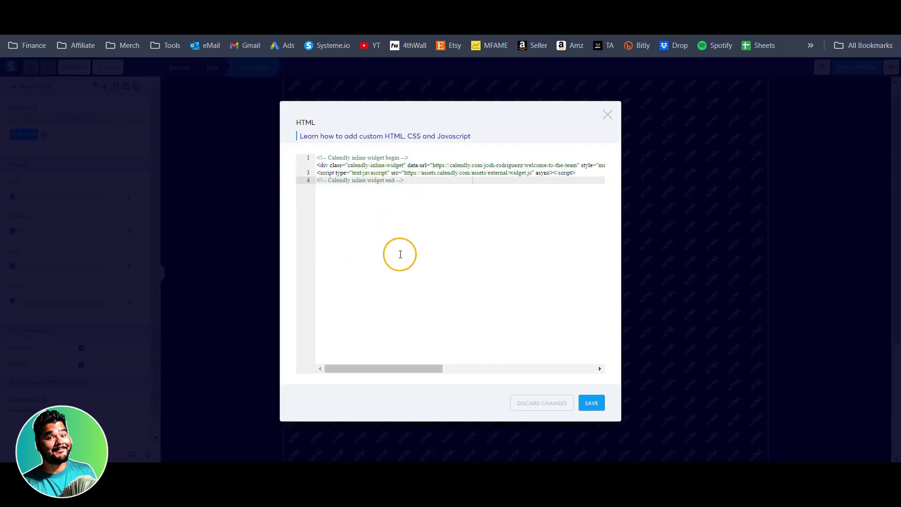
{"action": "right_click", "coordinate": [359, 177]}
{"action": "left_click", "coordinate": [398, 342]}
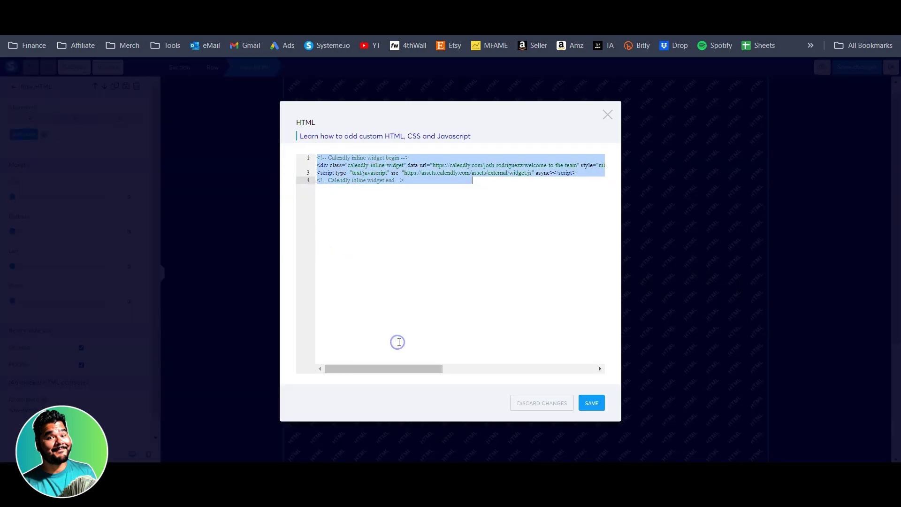
{"action": "key", "text": "Delete"}
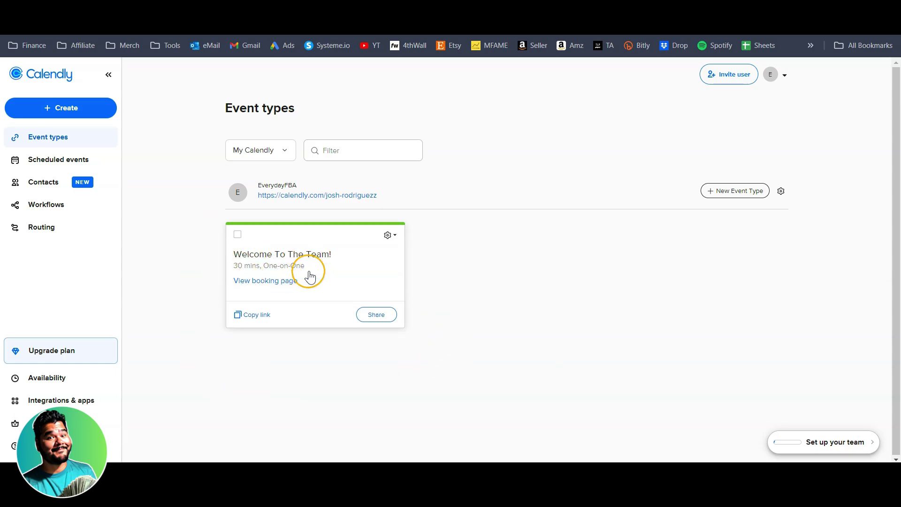
- Copy Calendly's inline embed code for the Welcome To The Team event
{"action": "left_click", "coordinate": [727, 194]}
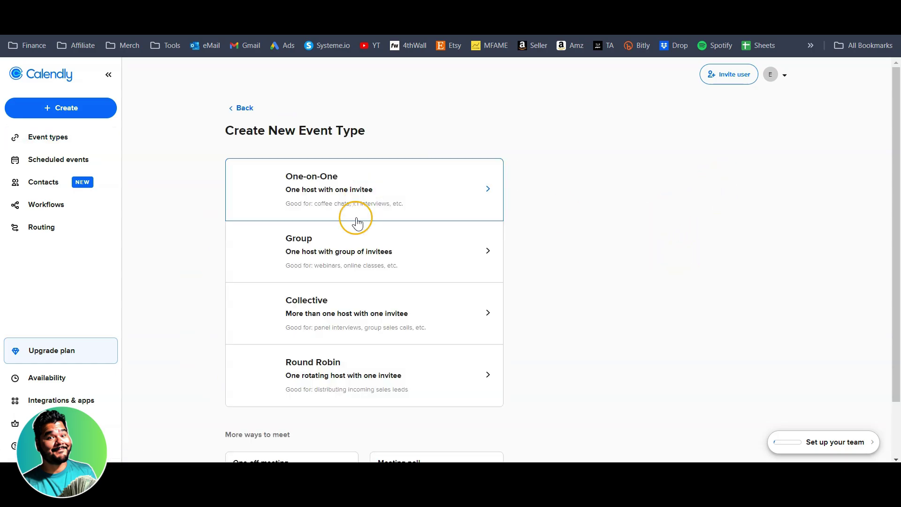
{"action": "left_click", "coordinate": [244, 108]}
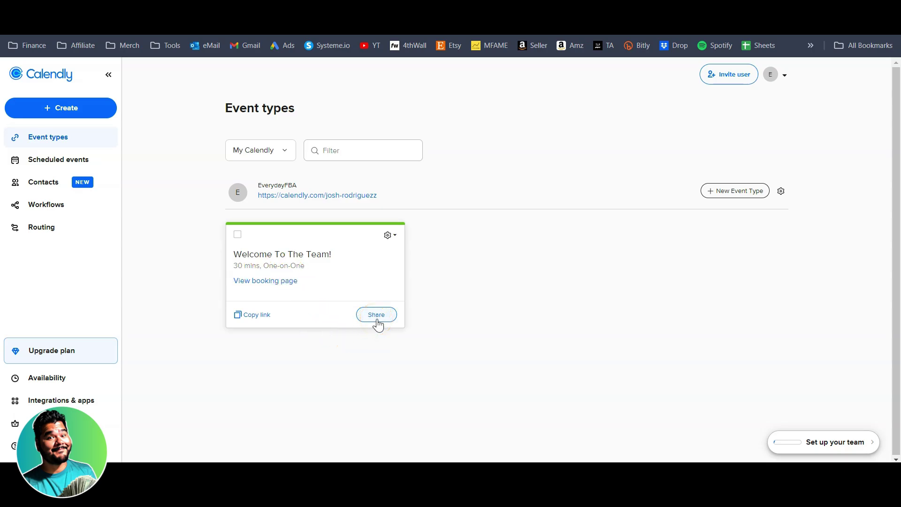
{"action": "left_click", "coordinate": [378, 322]}
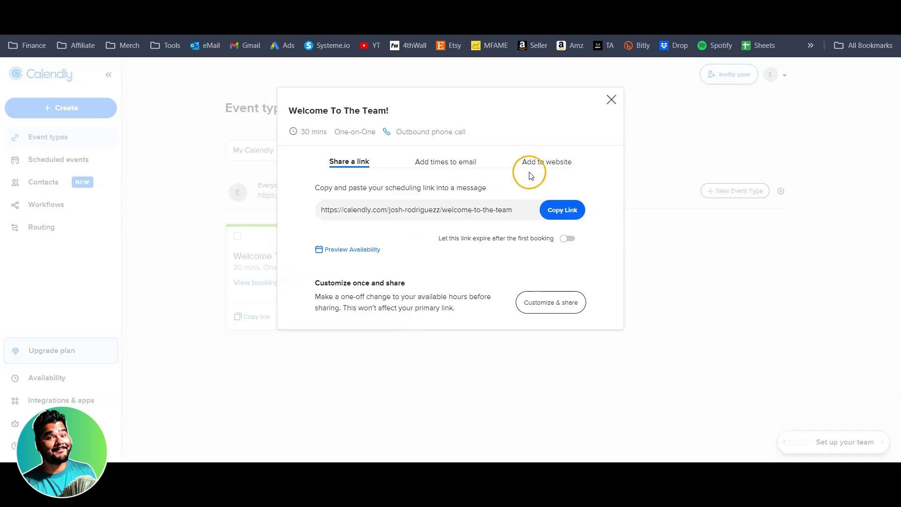
{"action": "left_click", "coordinate": [549, 164]}
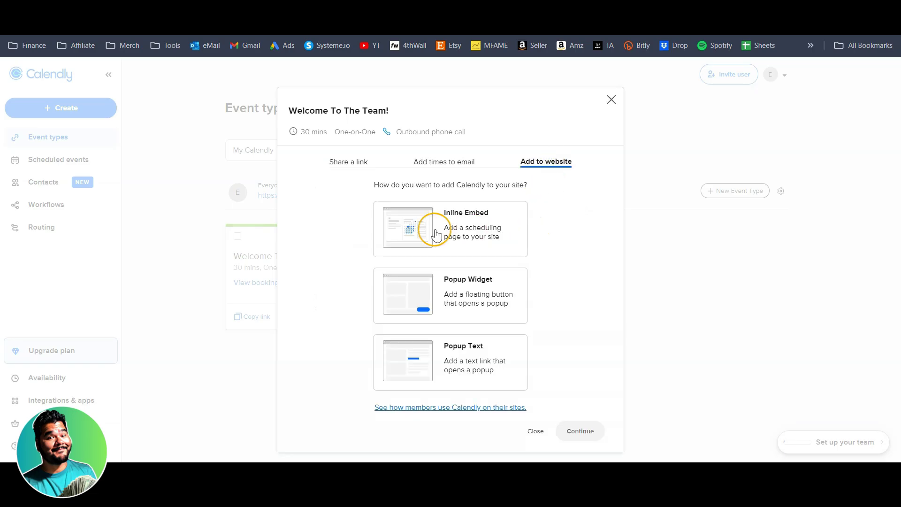
{"action": "left_click", "coordinate": [468, 228]}
{"action": "left_click", "coordinate": [582, 430]}
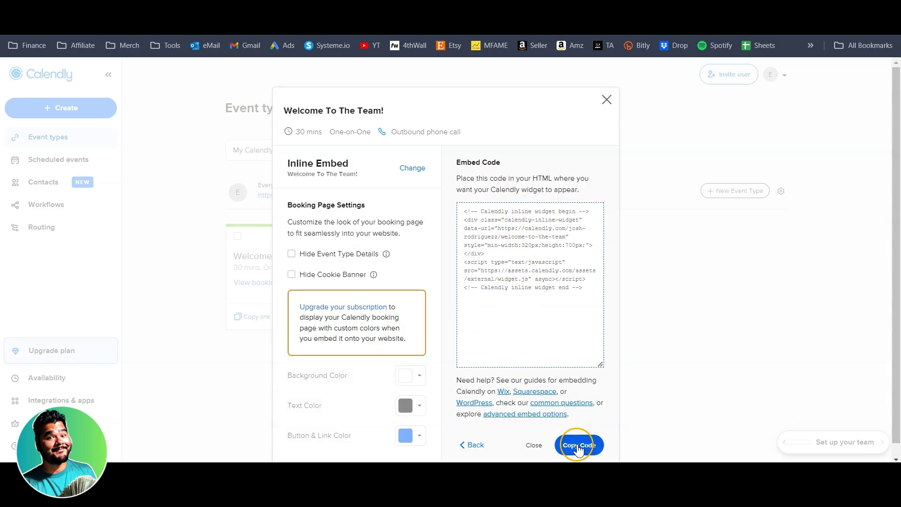
{"action": "left_click", "coordinate": [577, 443]}
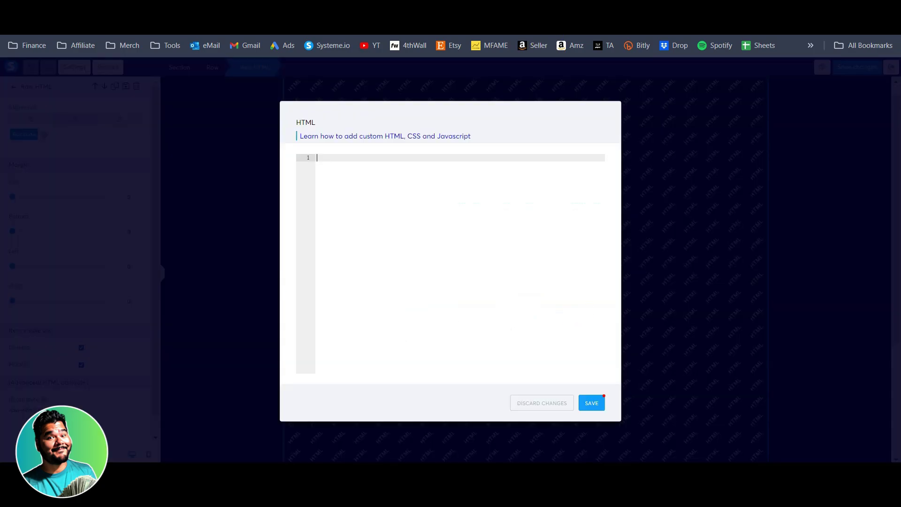
{"action": "left_click", "coordinate": [309, 164]}
- Paste the Calendly embed code into the Raw HTML element and save the Calendar page
{"action": "right_click", "coordinate": [327, 161]}
{"action": "left_click", "coordinate": [354, 292]}
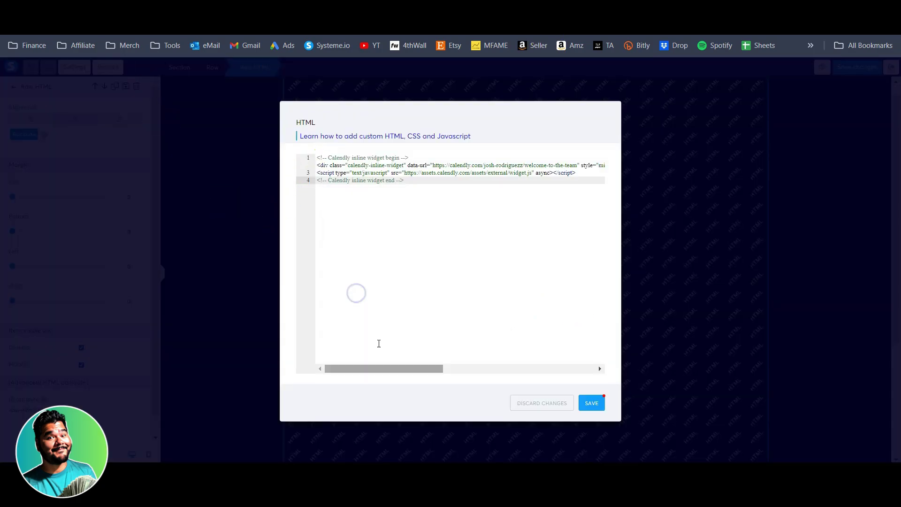
{"action": "left_click", "coordinate": [603, 409]}
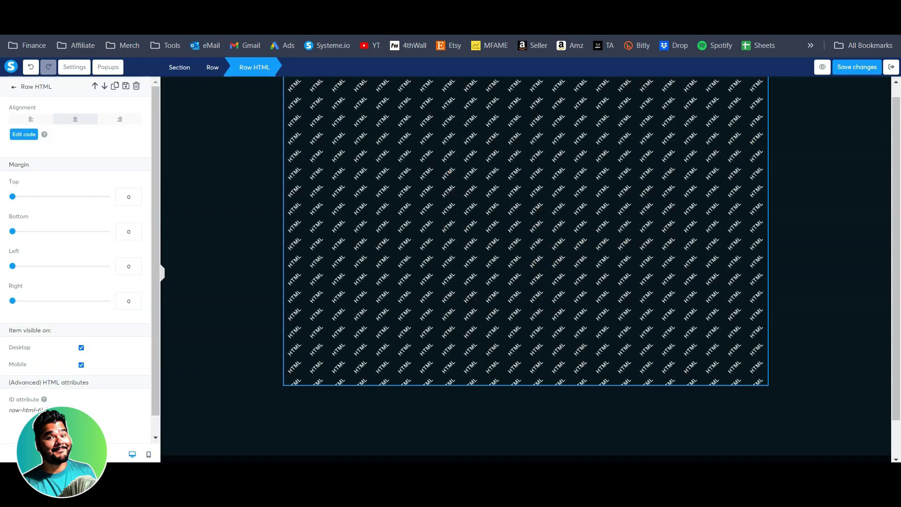
{"action": "left_click", "coordinate": [866, 66]}
- Preview the Calendar page, book June 27 at 12:00pm and scroll the details form
{"action": "left_click", "coordinate": [822, 67]}
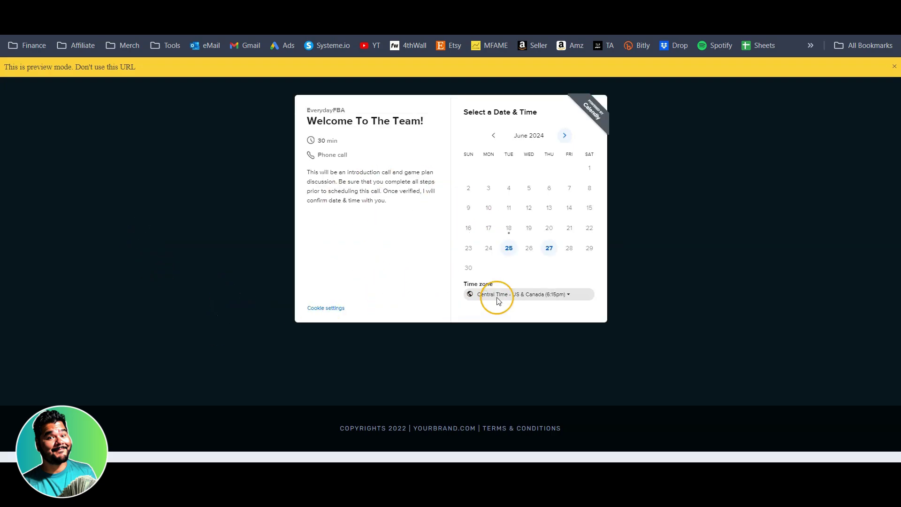
{"action": "left_click", "coordinate": [549, 248]}
{"action": "left_click", "coordinate": [582, 212]}
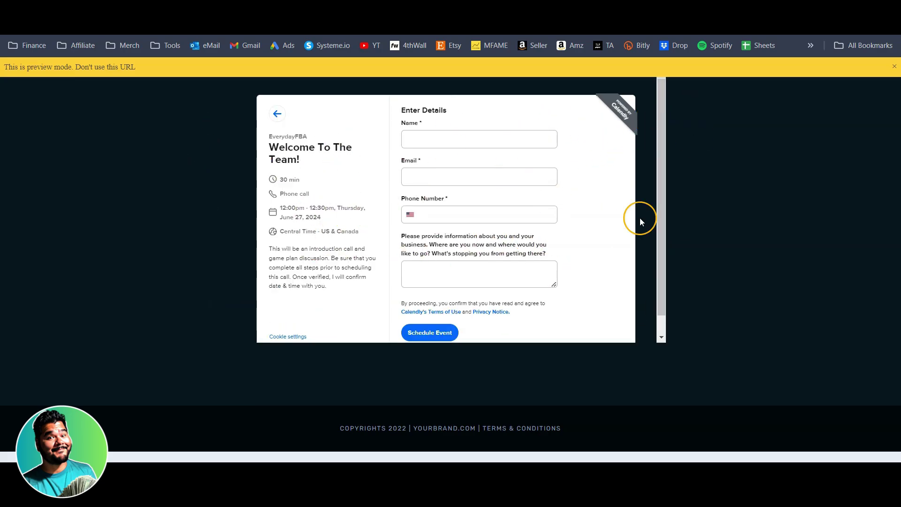
{"action": "scroll", "coordinate": [661, 134], "scroll_direction": "down", "scroll_amount": 1}
{"action": "scroll", "coordinate": [658, 181], "scroll_direction": "up", "scroll_amount": 1}
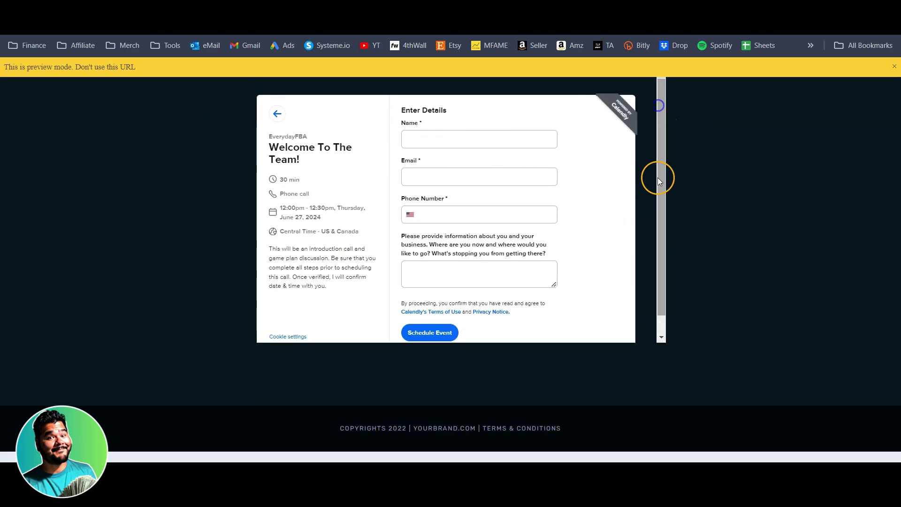
{"action": "left_click_drag", "start_coordinate": [657, 146], "coordinate": [660, 200]}
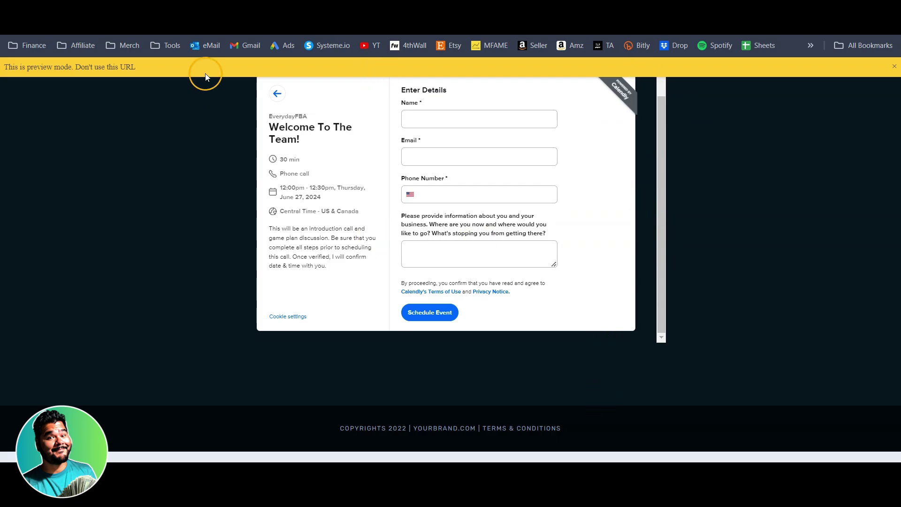
{"action": "scroll", "coordinate": [469, 214], "scroll_direction": "up", "scroll_amount": 1}
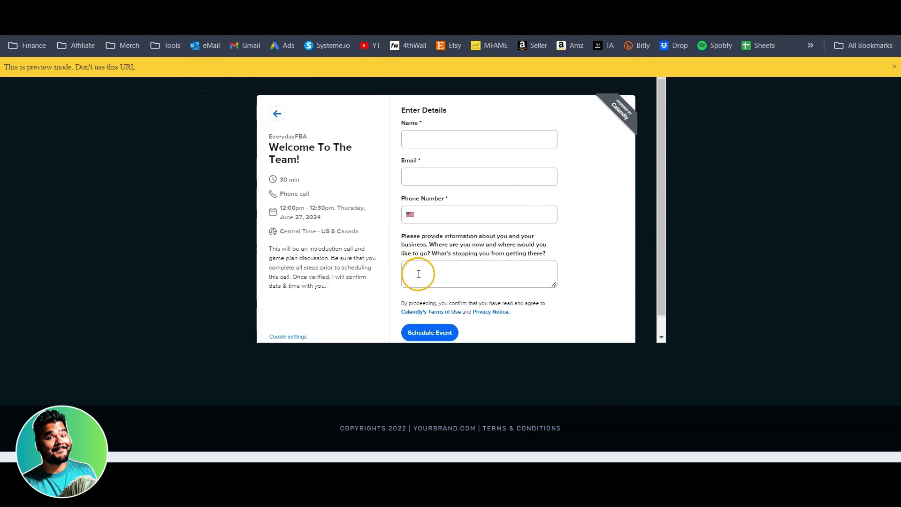
{"action": "scroll", "coordinate": [415, 276], "scroll_direction": "down", "scroll_amount": 1}
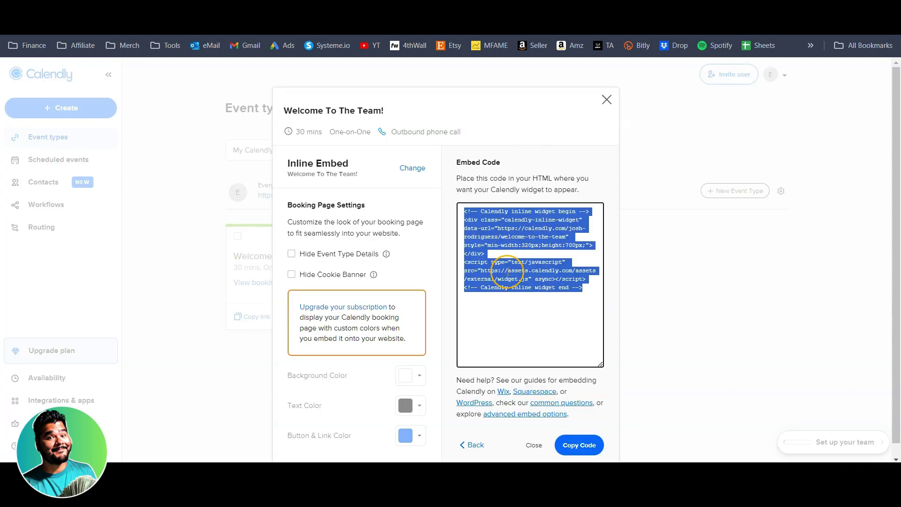
- Edit the widget height value in Calendly's inline embed code
{"action": "left_click", "coordinate": [548, 270]}
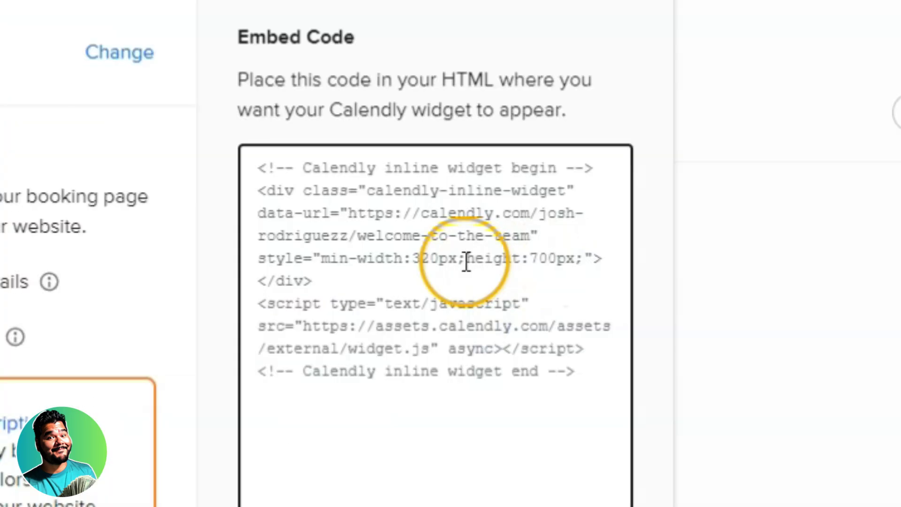
{"action": "left_click_drag", "start_coordinate": [542, 245], "coordinate": [550, 245]}
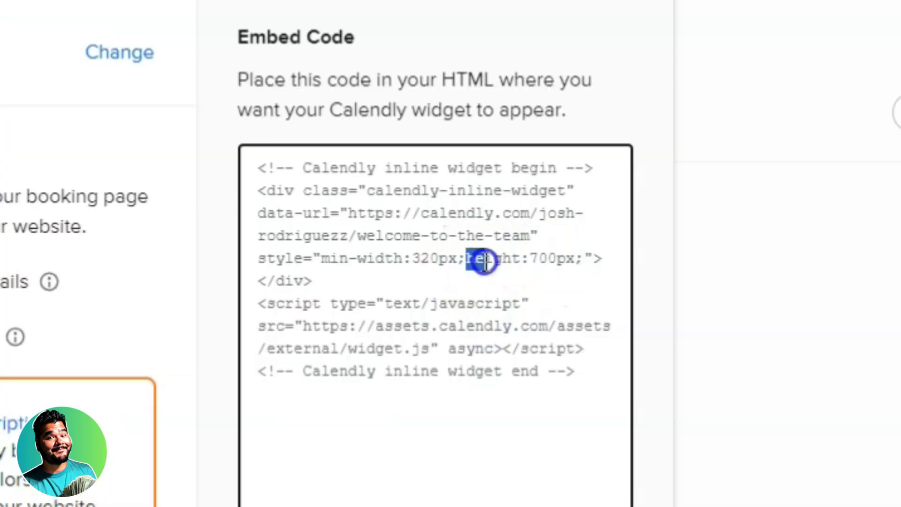
{"action": "mouse_move", "coordinate": [484, 262]}
{"action": "left_mouse_down"}
{"action": "mouse_move", "coordinate": [579, 261]}
{"action": "mouse_move", "coordinate": [530, 259]}
{"action": "left_mouse_up"}
{"action": "left_click", "coordinate": [540, 260]}
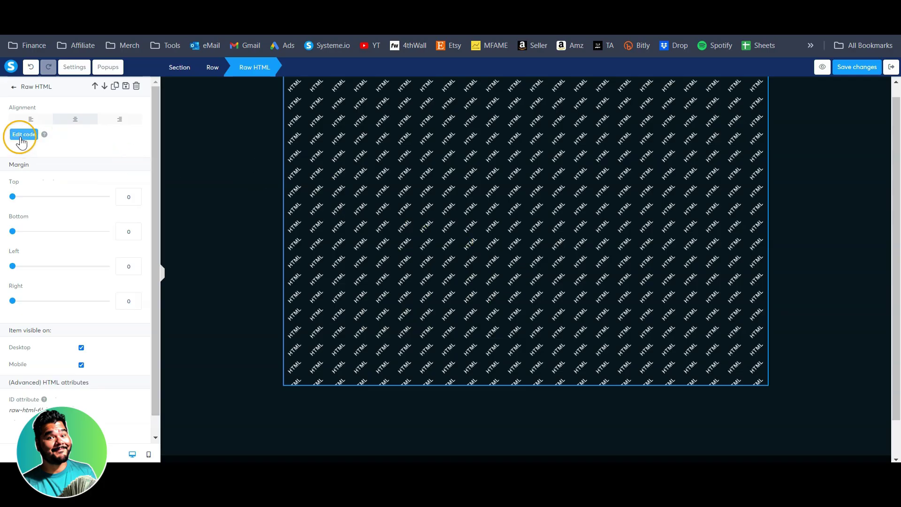
- Replace the Raw HTML element's code with the updated Calendly embed and save it
{"action": "left_click", "coordinate": [20, 136]}
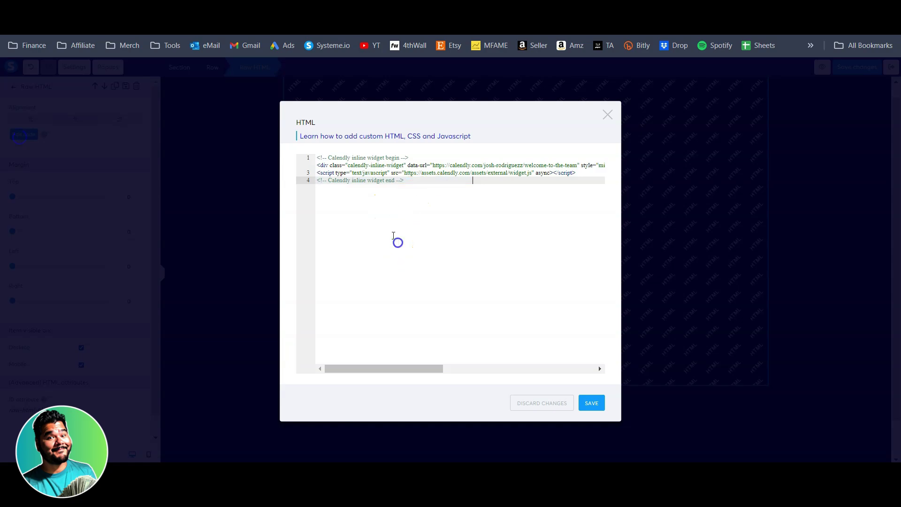
{"action": "right_click", "coordinate": [379, 217]}
{"action": "left_click", "coordinate": [405, 381]}
{"action": "key", "text": "BackSpace"}
{"action": "right_click", "coordinate": [354, 166]}
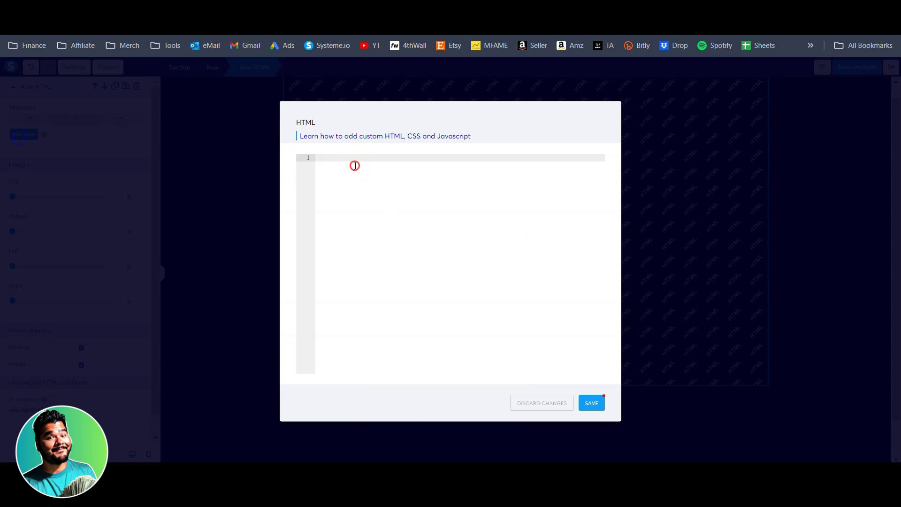
{"action": "left_click", "coordinate": [386, 301]}
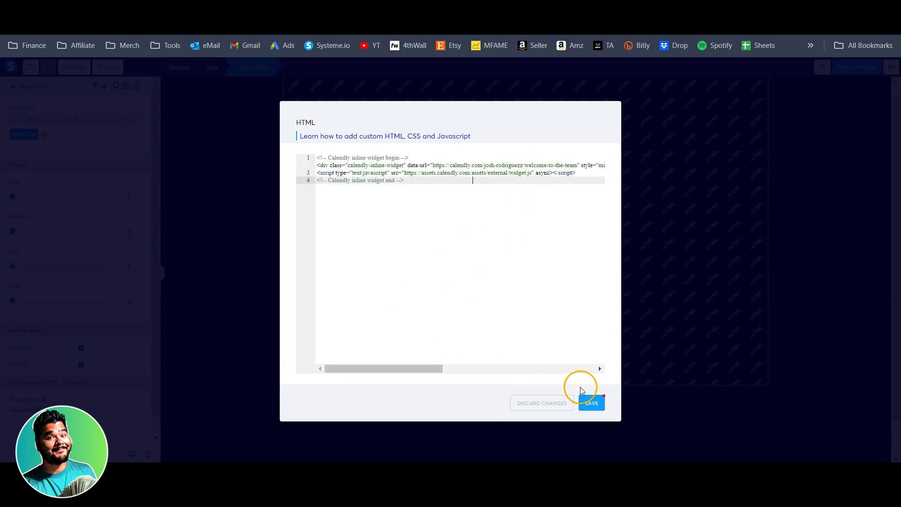
{"action": "left_click", "coordinate": [592, 408]}
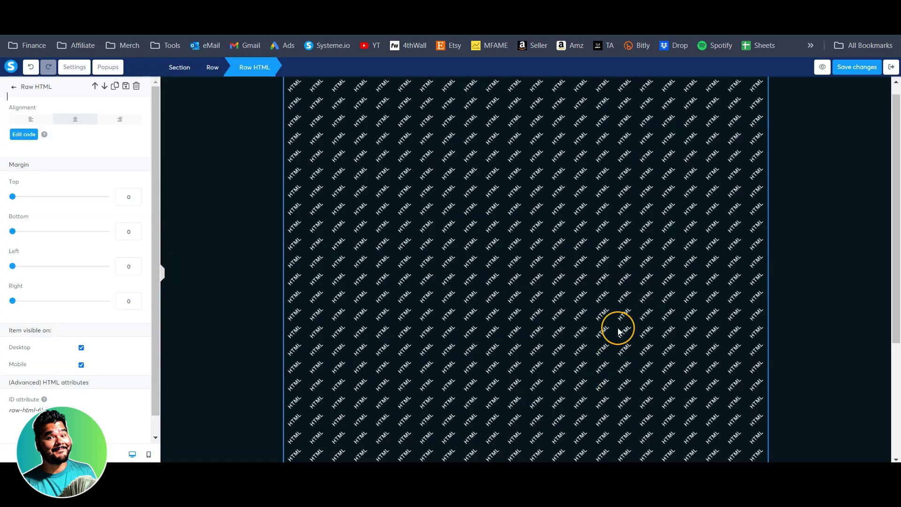
{"action": "left_click", "coordinate": [249, 241]}
{"action": "scroll", "coordinate": [356, 130], "scroll_direction": "down", "scroll_amount": 5}
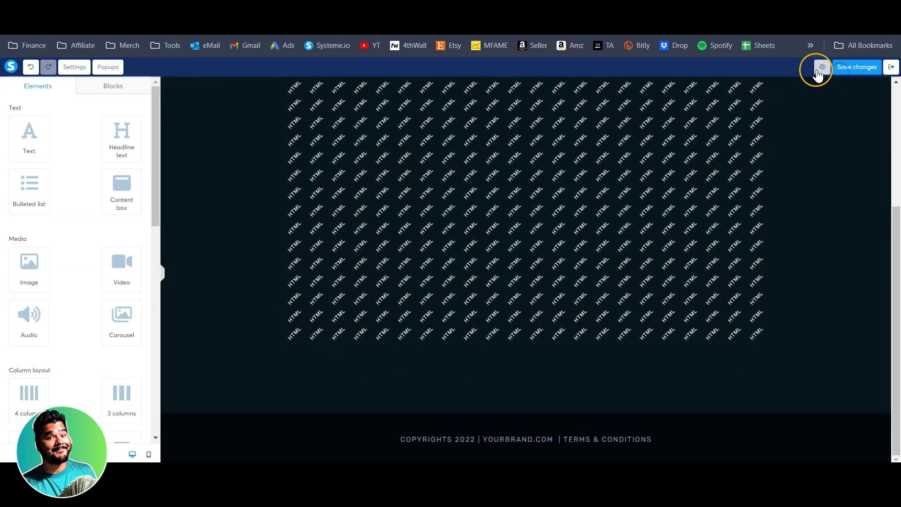
- Preview the Calendar page, pick June 27 at 12:00pm and check the details form fits
{"action": "left_click", "coordinate": [822, 67]}
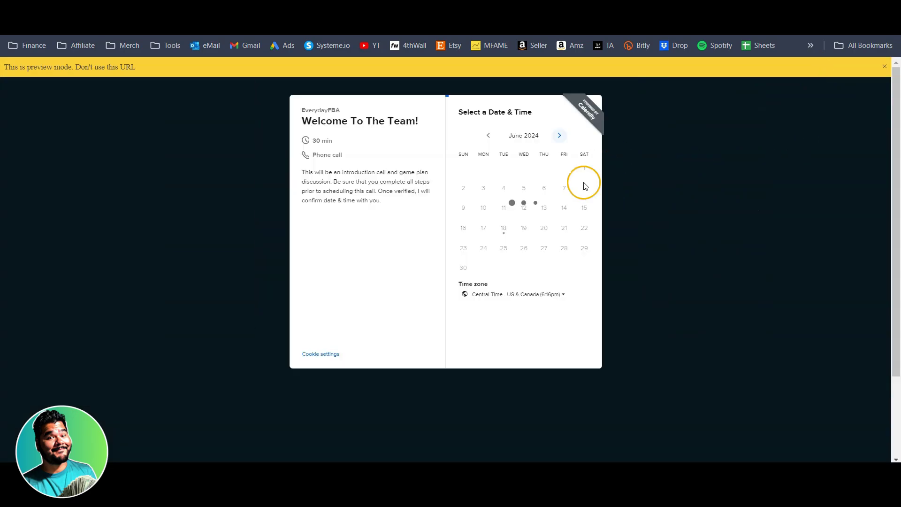
{"action": "left_click", "coordinate": [542, 251]}
{"action": "left_click", "coordinate": [580, 209]}
{"action": "left_click", "coordinate": [616, 208]}
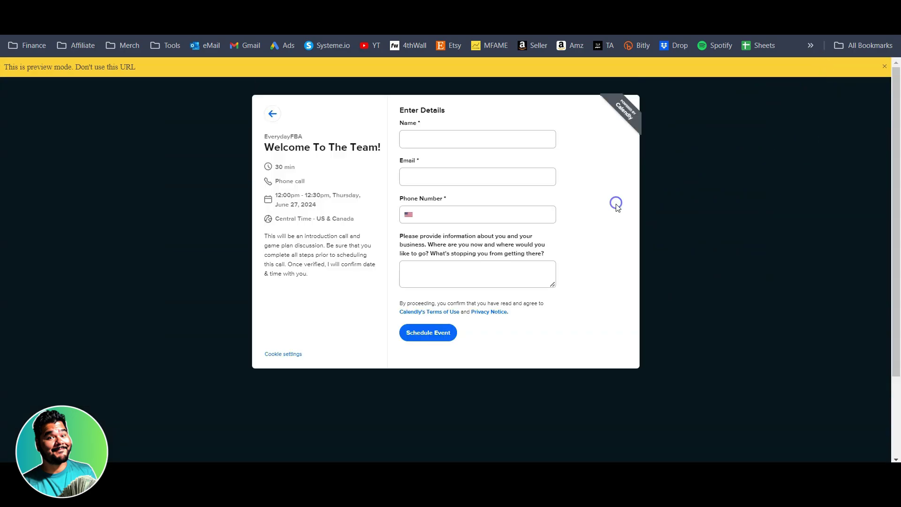
{"action": "scroll", "coordinate": [583, 237], "scroll_direction": "down", "scroll_amount": 2}
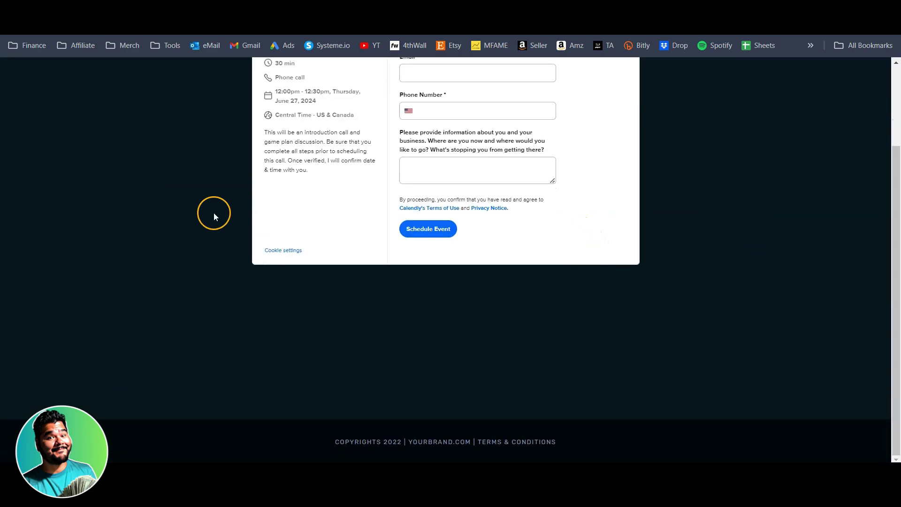
{"action": "scroll", "coordinate": [214, 216], "scroll_direction": "up", "scroll_amount": 2}
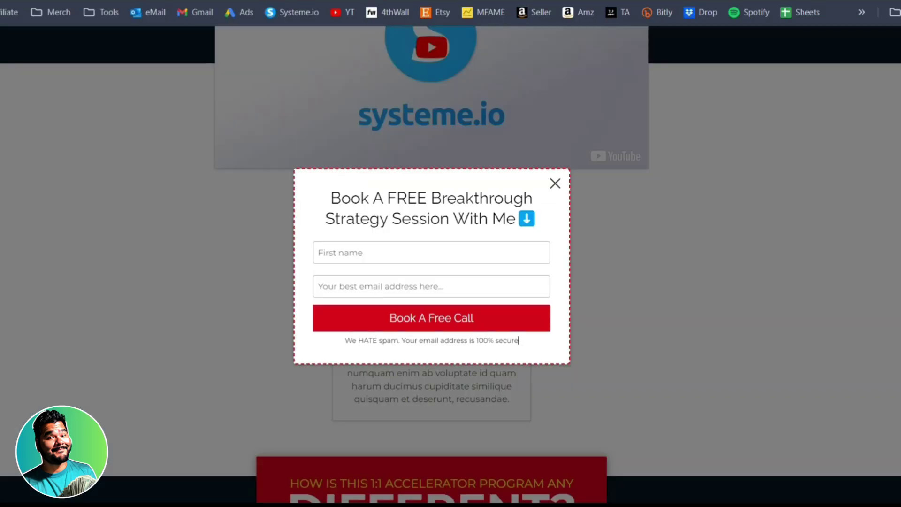
- Scroll to the top and dismiss the Book A FREE Breakthrough popup
{"action": "scroll", "coordinate": [158, 232], "scroll_direction": "up", "scroll_amount": 5}
{"action": "left_click", "coordinate": [137, 275]}
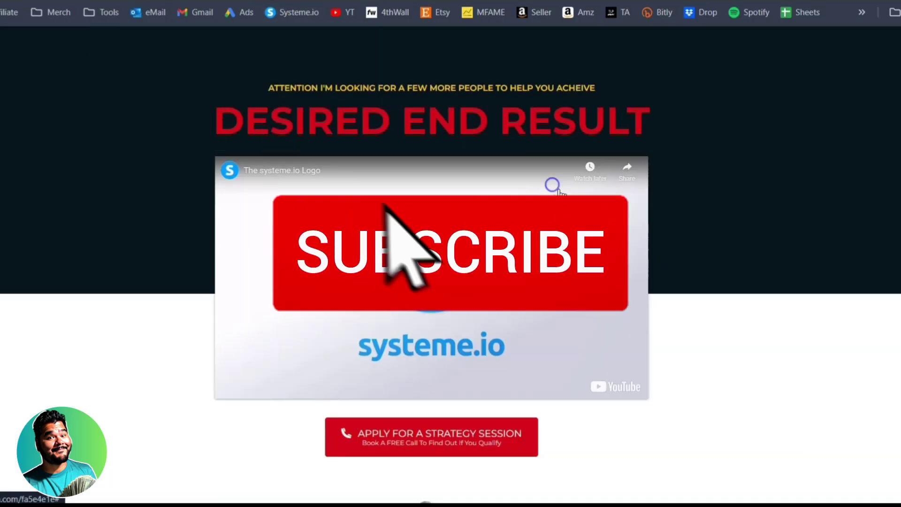